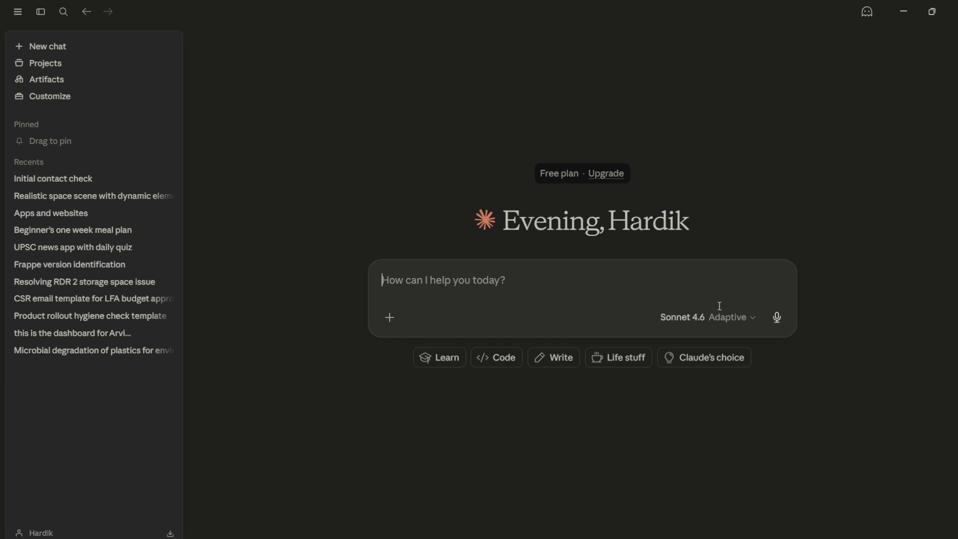
Step: Ask "who am I ?" in a fresh chat and highlight the reply text
text(who am I)
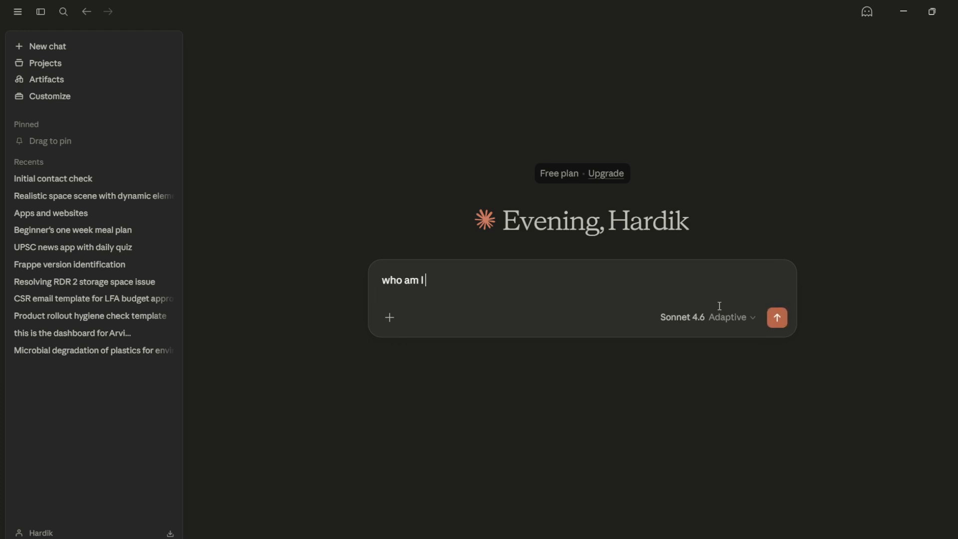
text( ?)
key(Return)
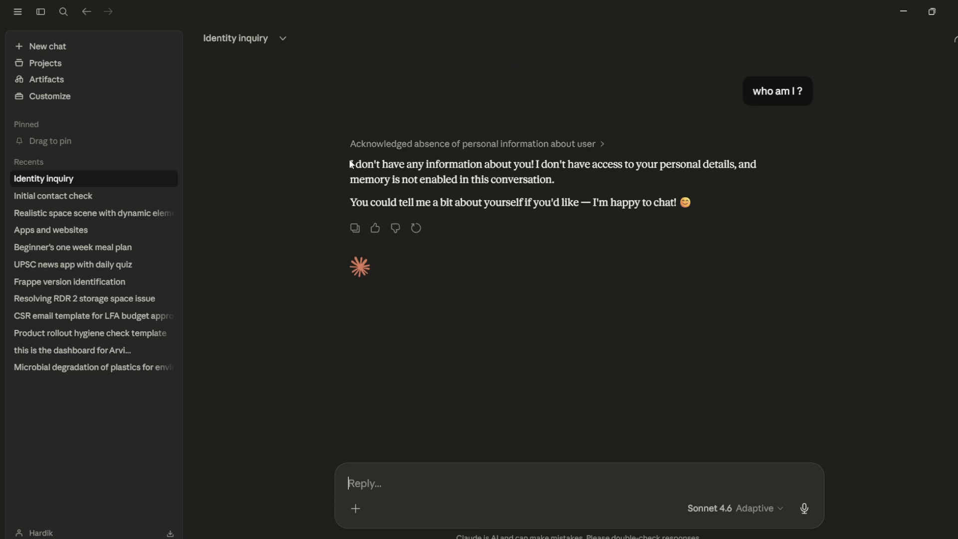
drag(351, 164, 673, 204)
click(637, 259)
Step: Reply in the same chat with "I am a Youtuber , and I like Apples."
click(412, 488)
text(I am a )
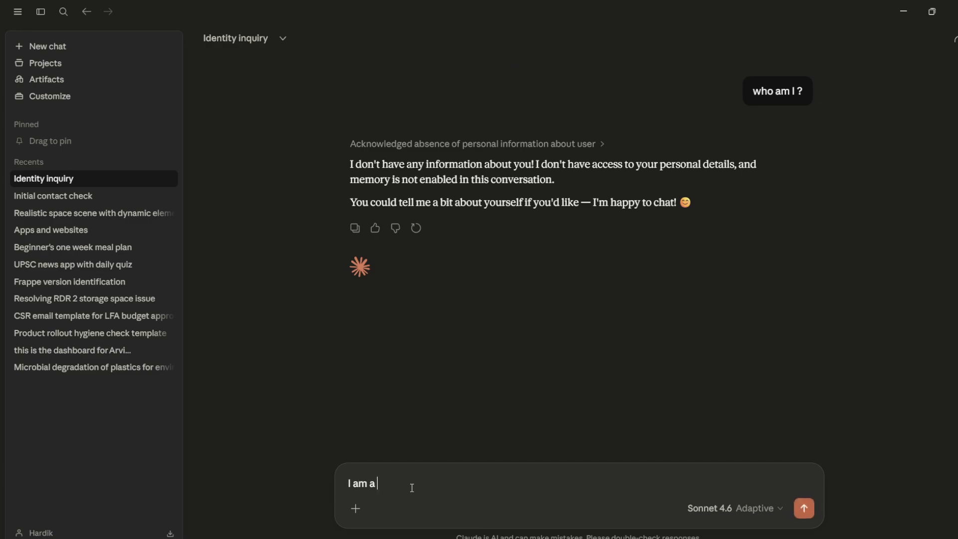
text(Youtuber , and I like Apples.)
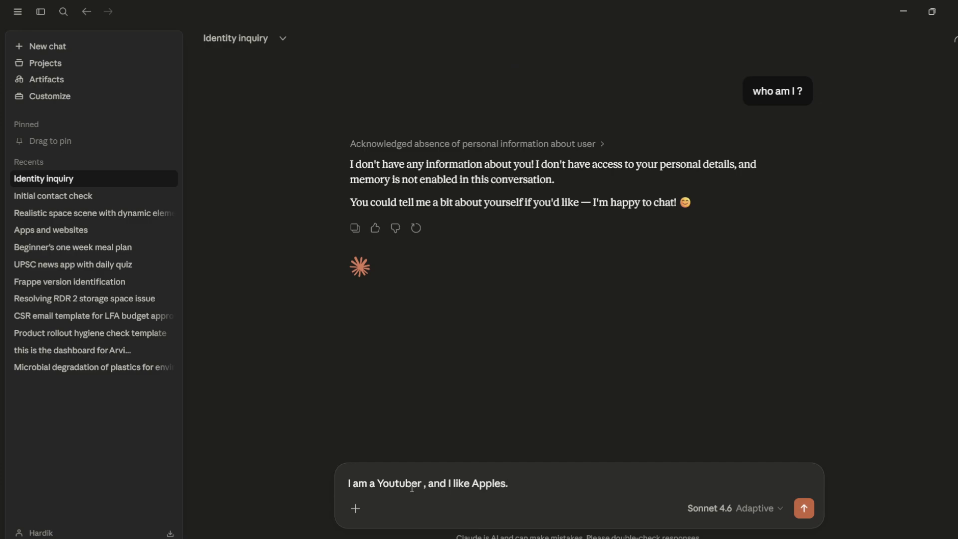
key(Return)
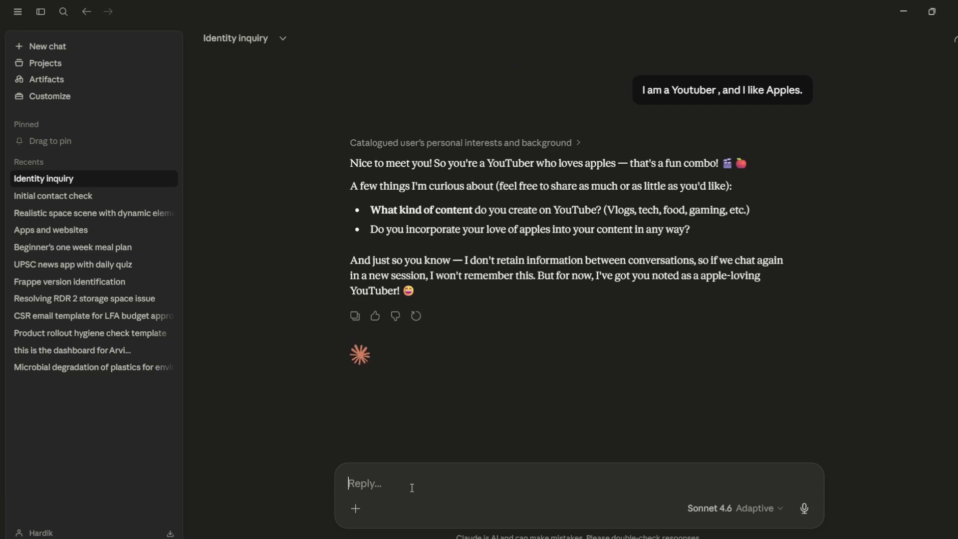
Step: Start a new chat outside any project and ask "Hi , who am I , and what do i love ?"
click(59, 46)
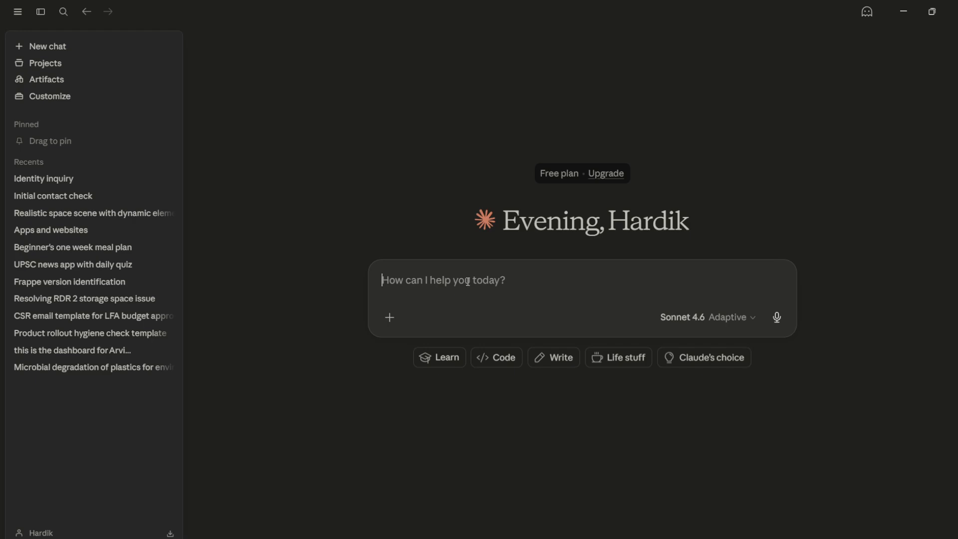
text(Hi ,)
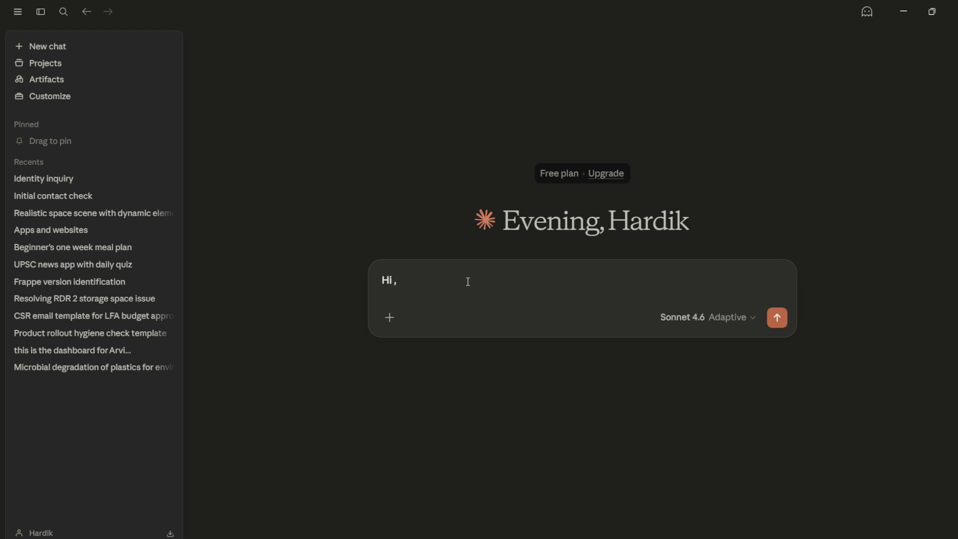
text( who am I , and what )
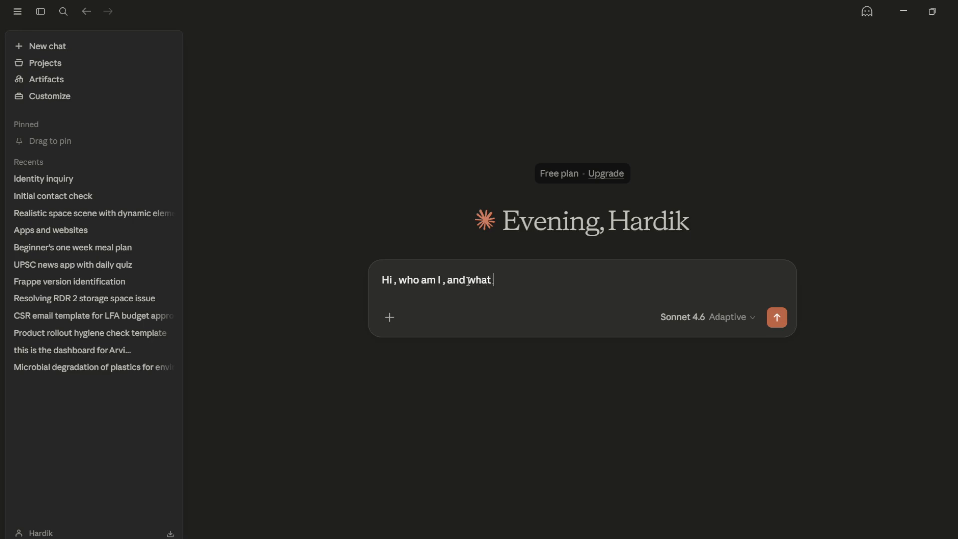
text(do i love ?)
key(Return)
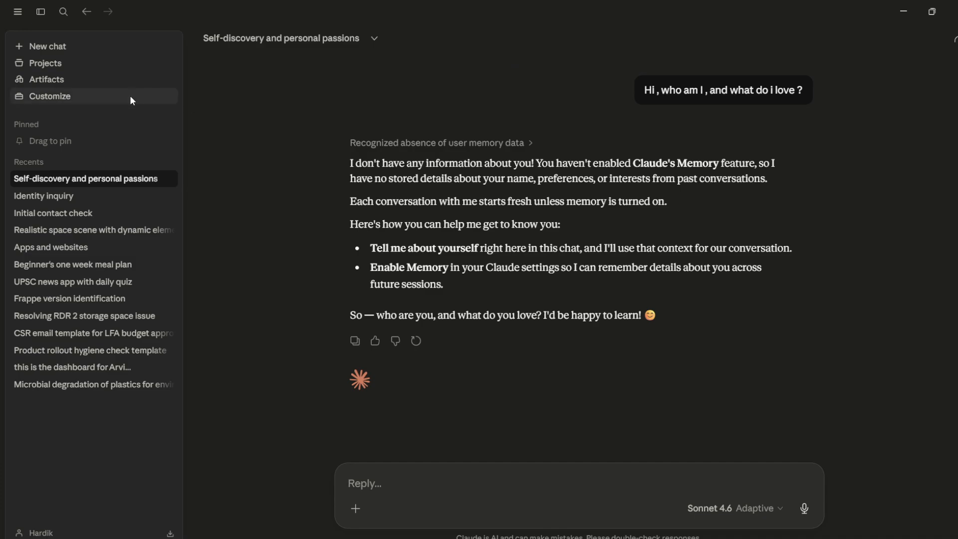
Step: Create a personal project named "About myself" with no description
click(63, 68)
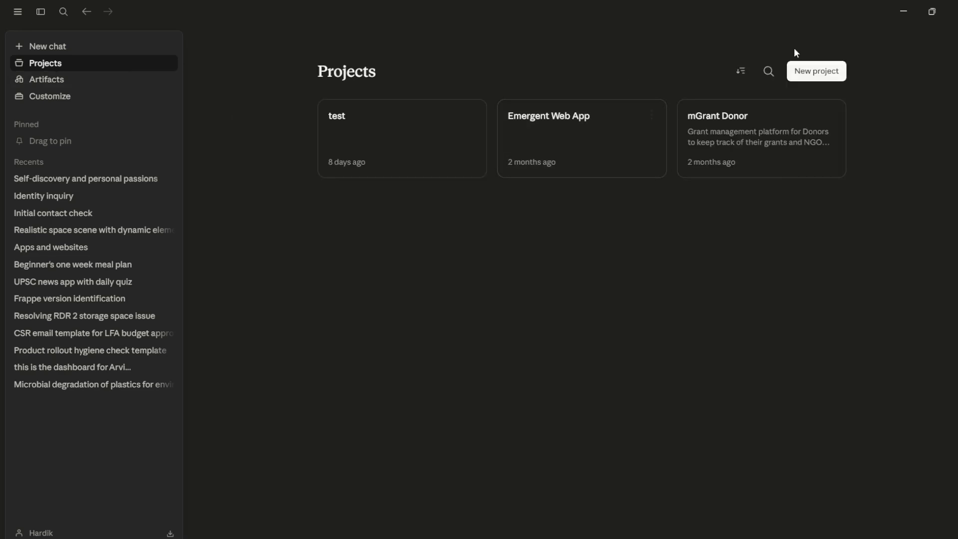
click(817, 78)
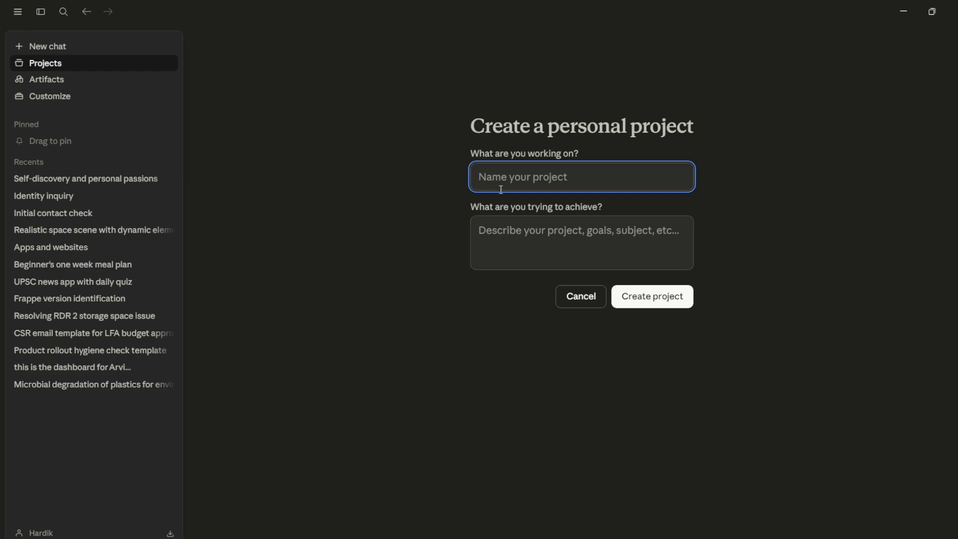
text(About myself)
click(589, 245)
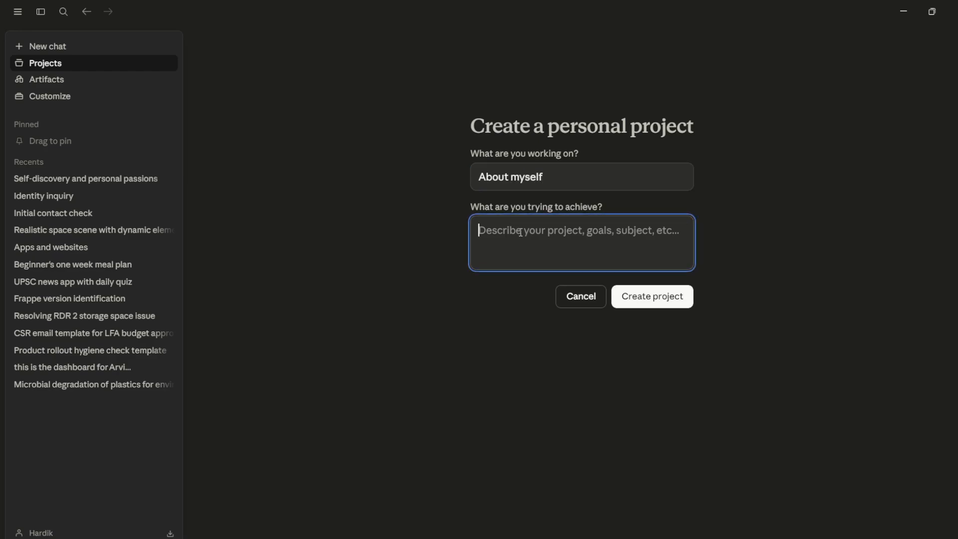
click(673, 299)
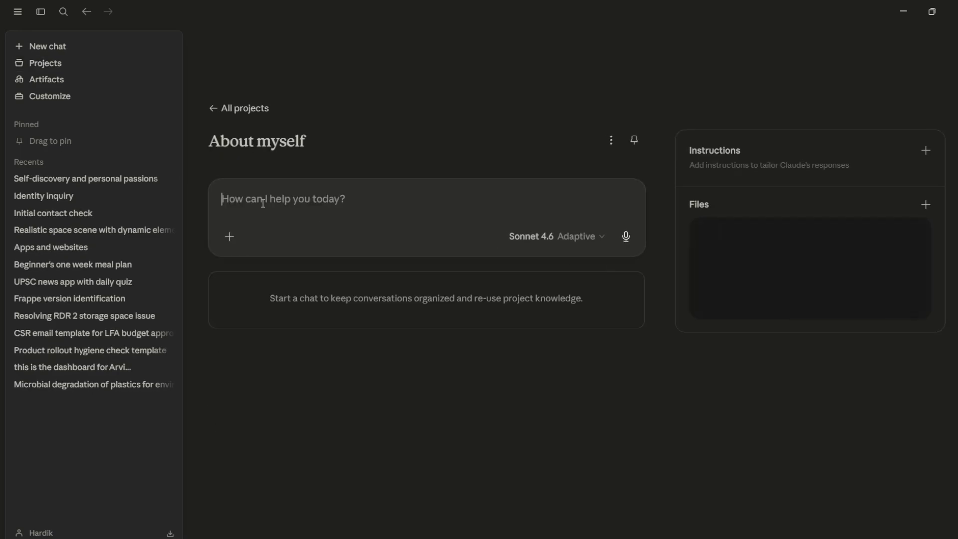
Step: Save "I am a Singer , and I love berries." as the instructions of the About myself project
click(926, 151)
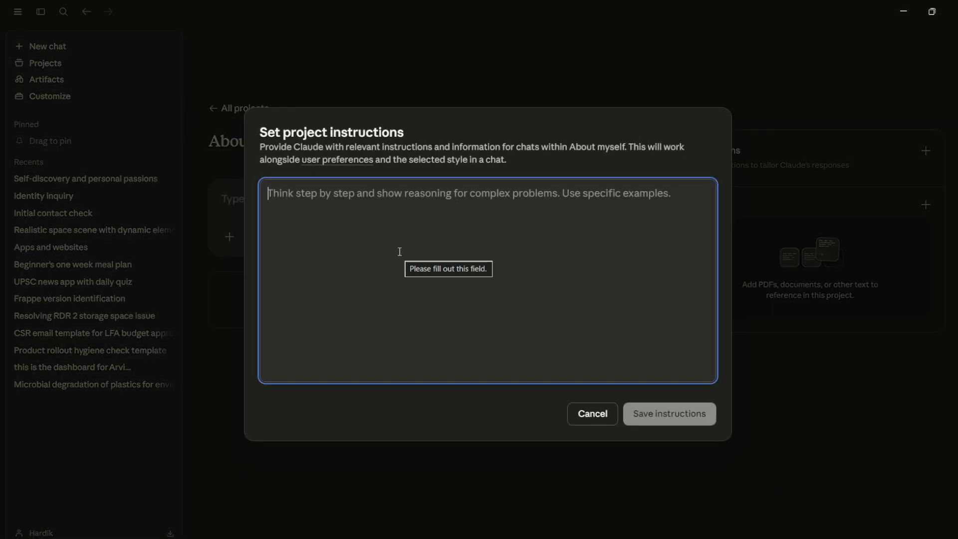
text(I am an)
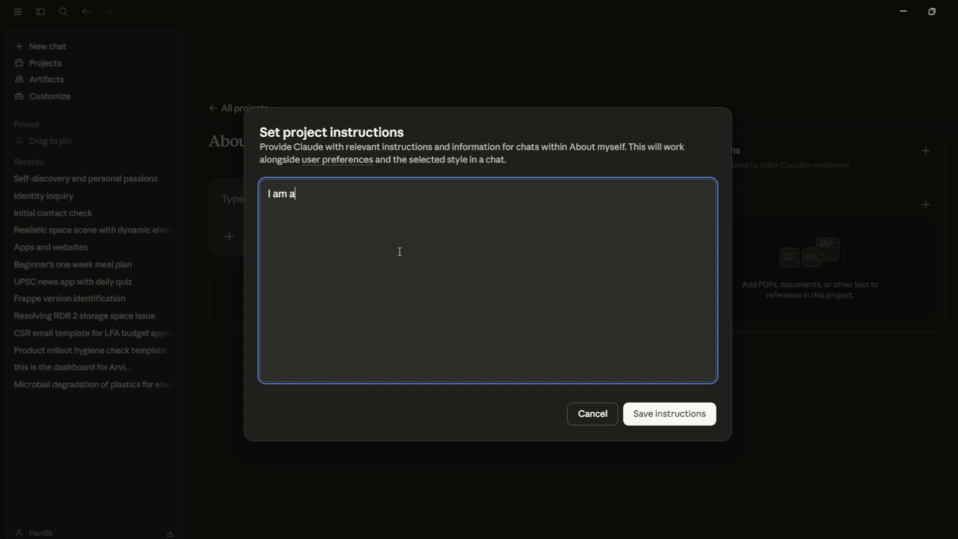
key(BackSpace)
key(BackSpace)
text(Singer , and I love berries)
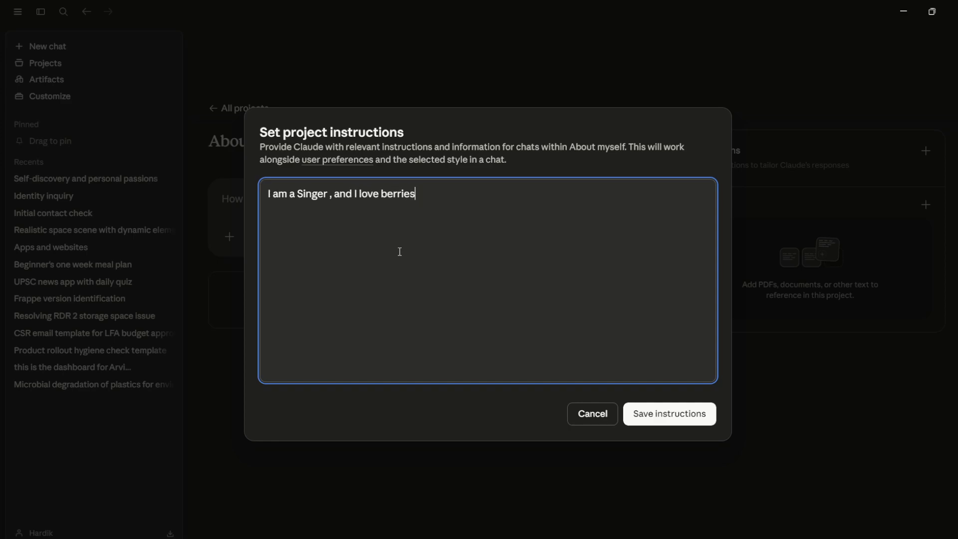
text(.)
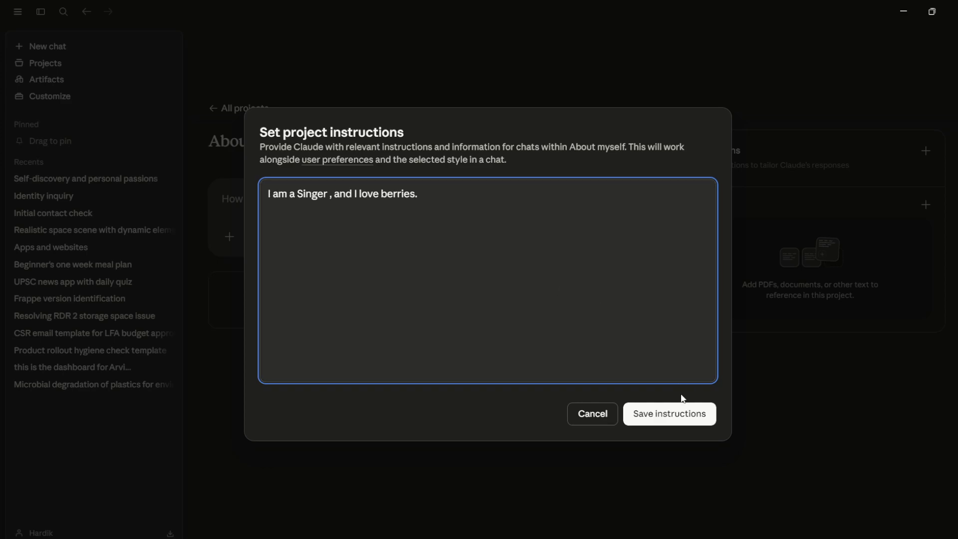
click(671, 420)
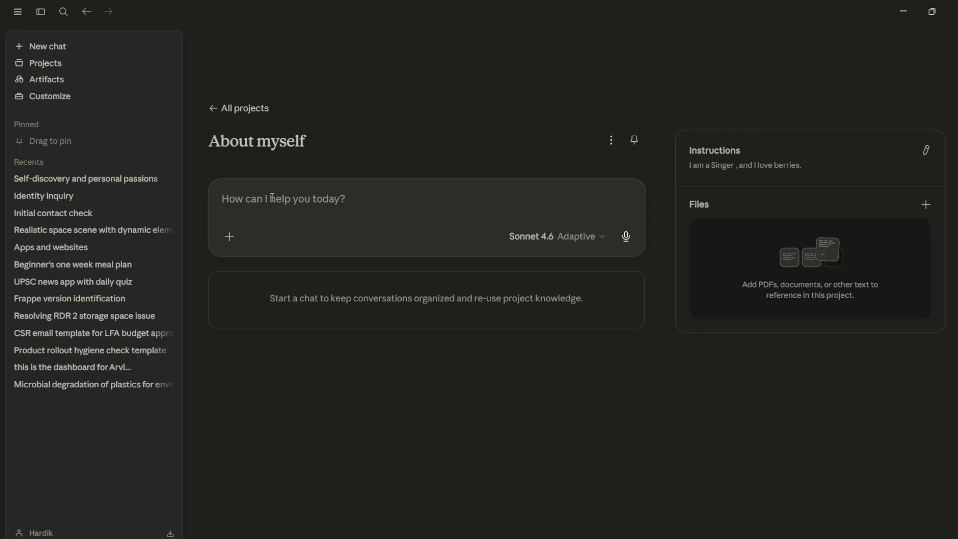
Step: Start a chat within the About myself project asking "Who am I and what does I love ?"
click(272, 197)
text(Who am I an)
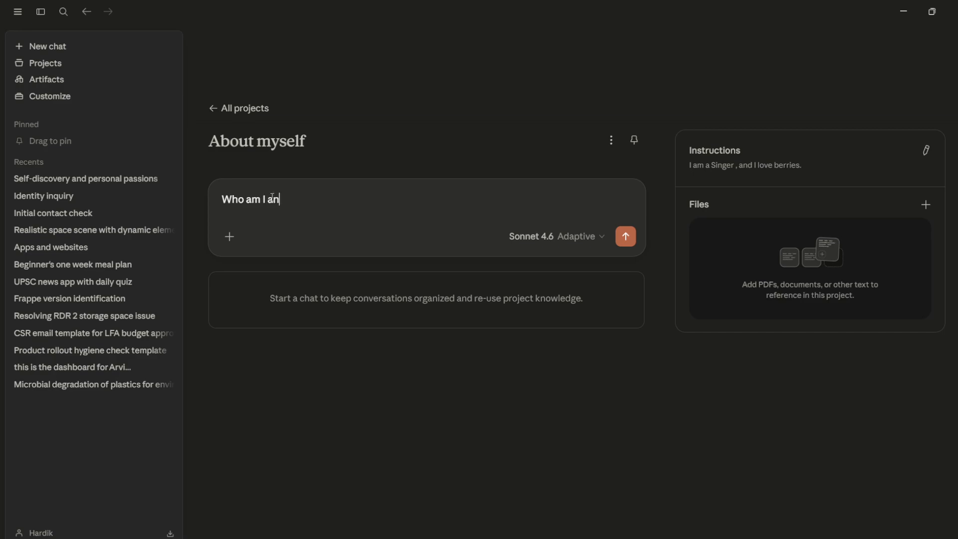
text(d what does I love ?)
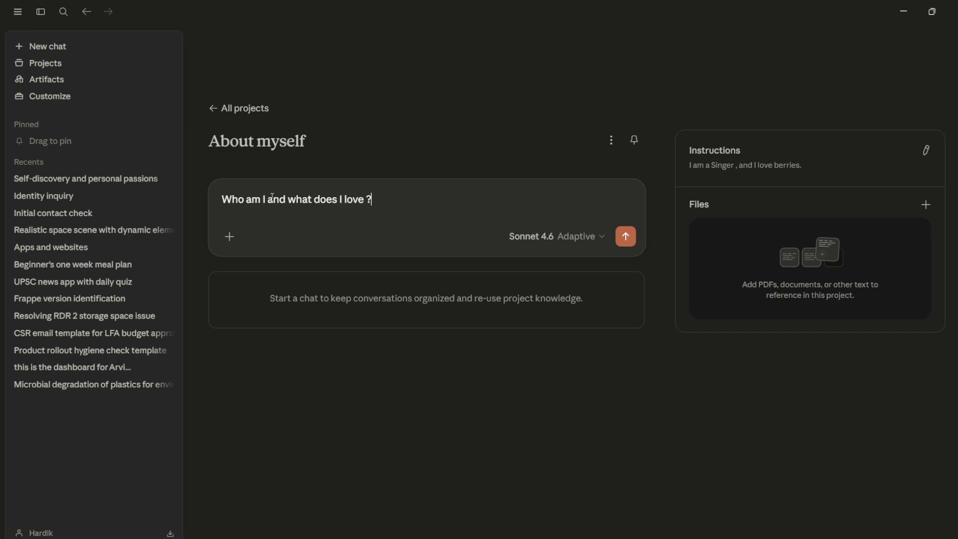
key(Return)
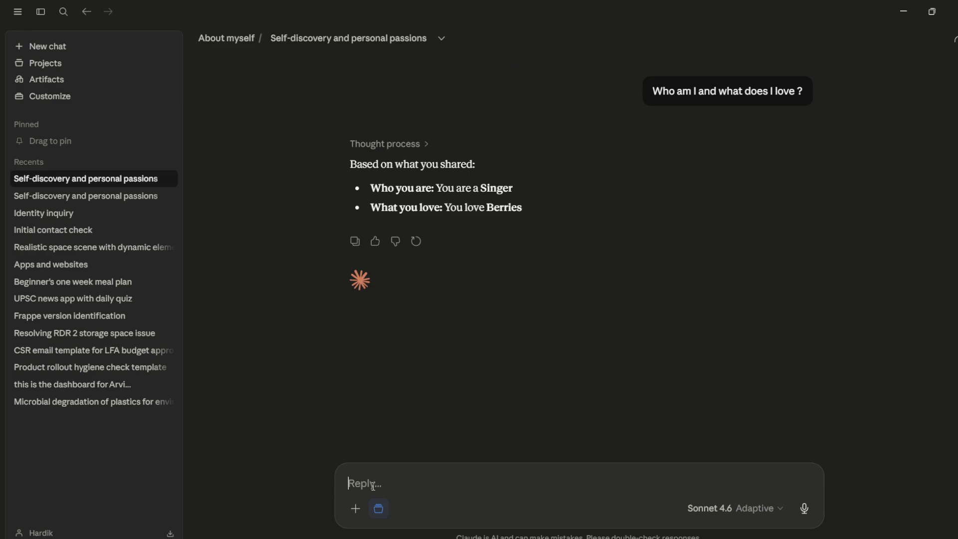
Step: Send the message "I live in Texas" in the current project chat
text(I l)
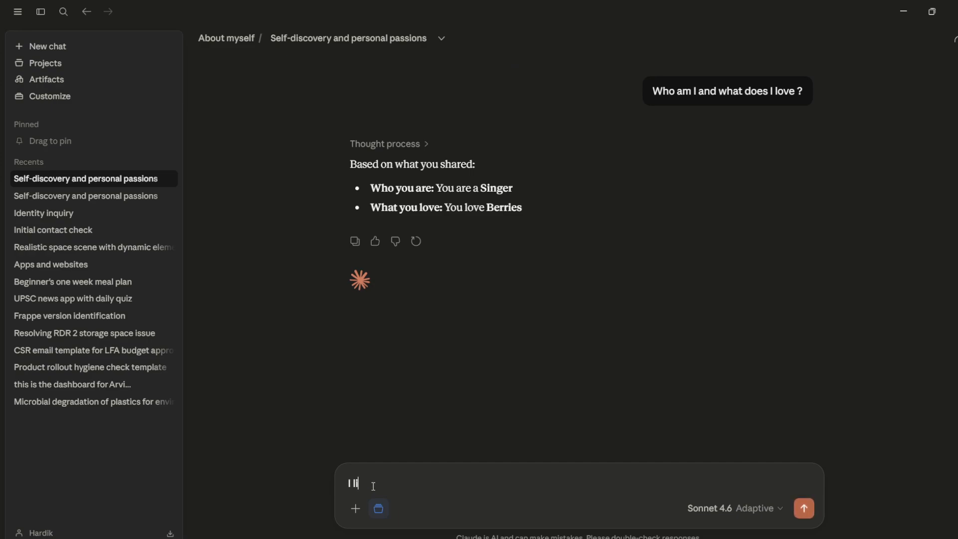
text(ive in Texas)
key(Return)
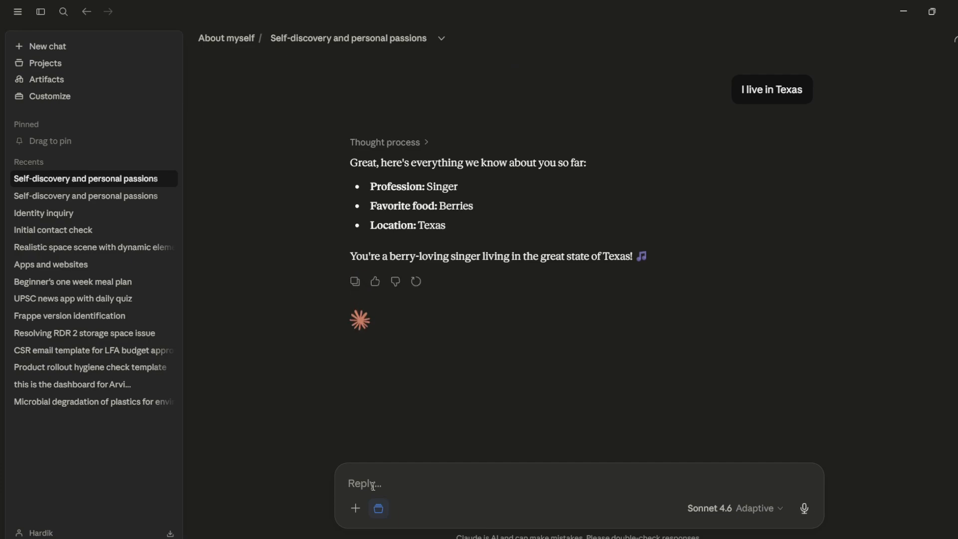
Step: Return to the About myself project and start another chat asking "do you know where I live ?"
click(235, 39)
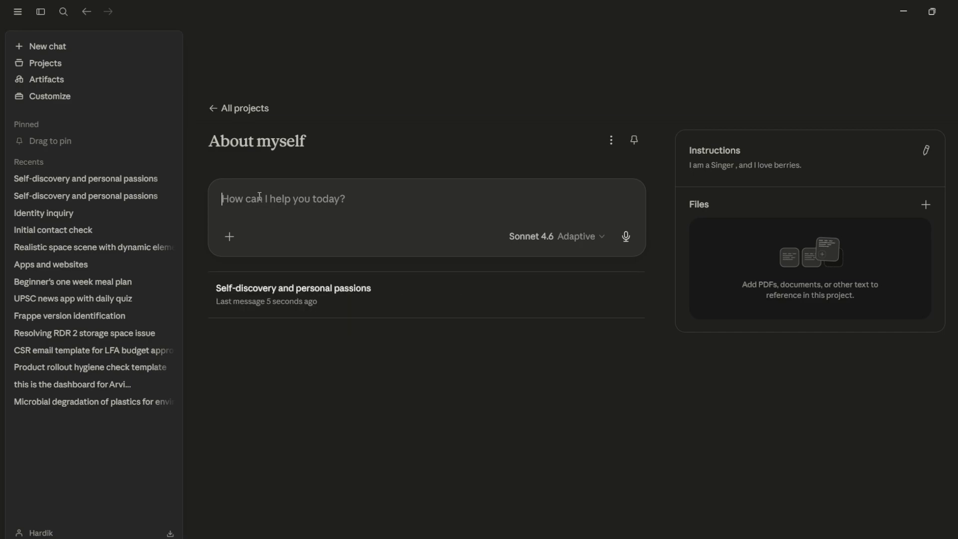
click(260, 196)
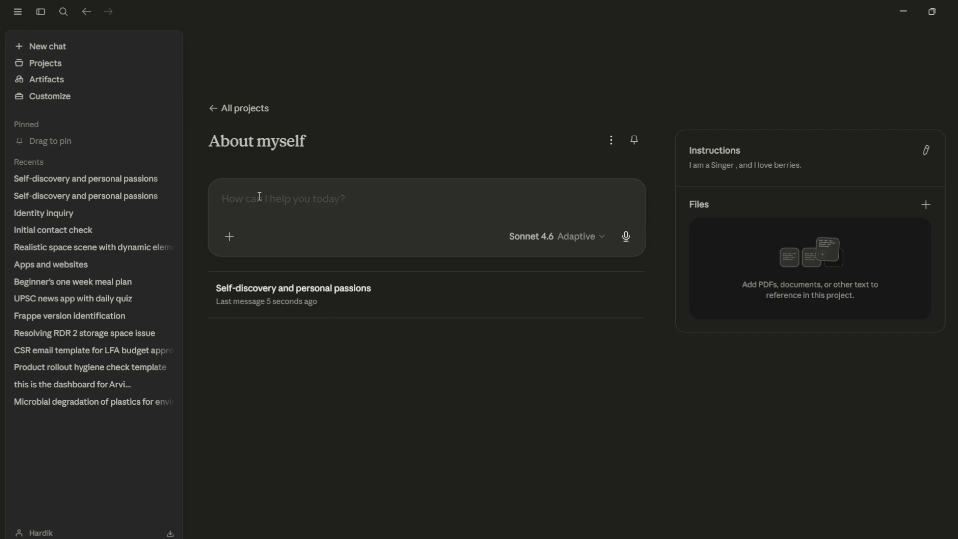
text(do you know)
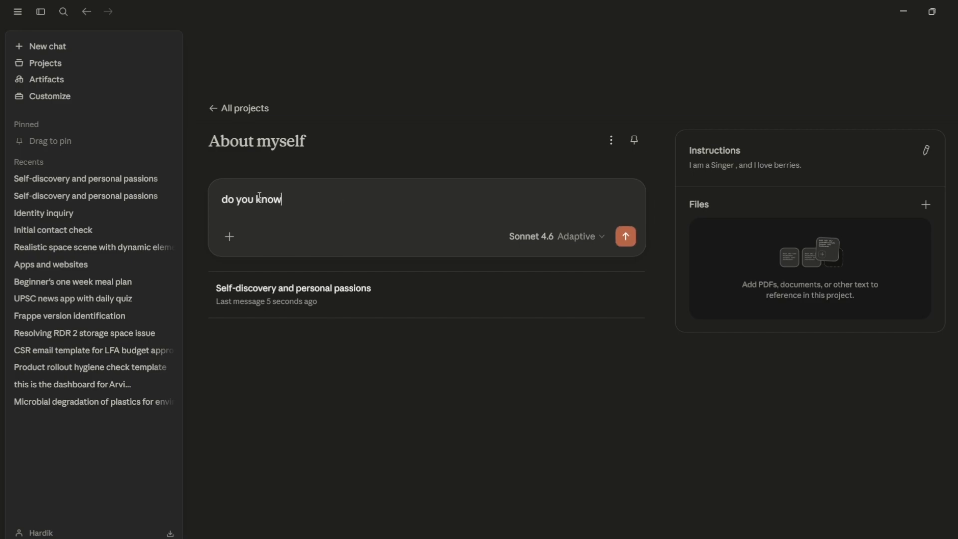
text( where I live ?)
key(Return)
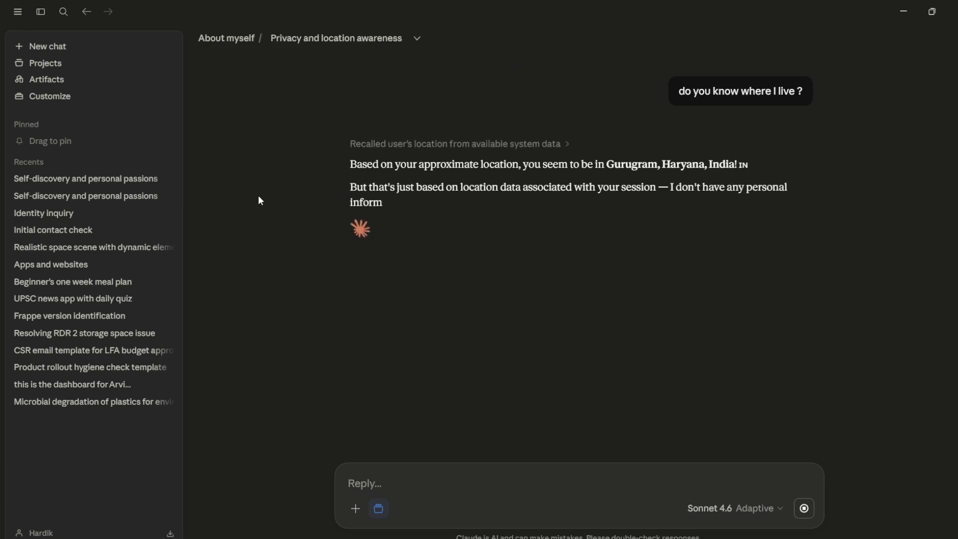
Step: Go back to the About myself project and append "I live in California" to its saved instructions
click(87, 13)
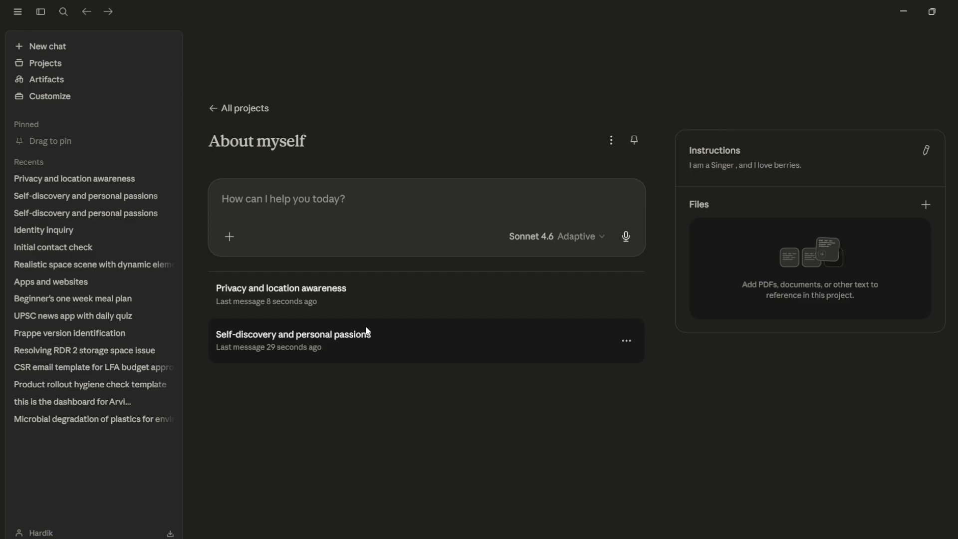
click(214, 109)
click(377, 139)
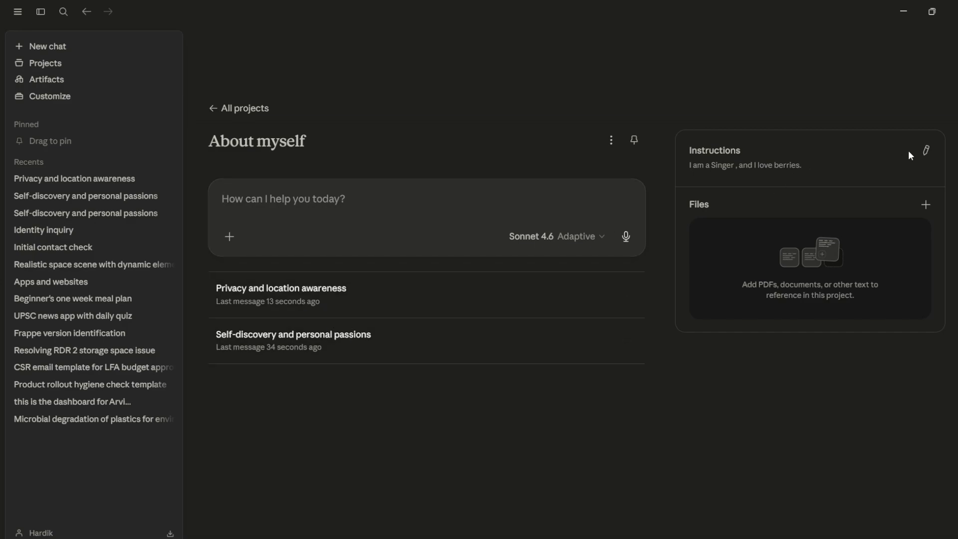
click(926, 150)
click(471, 187)
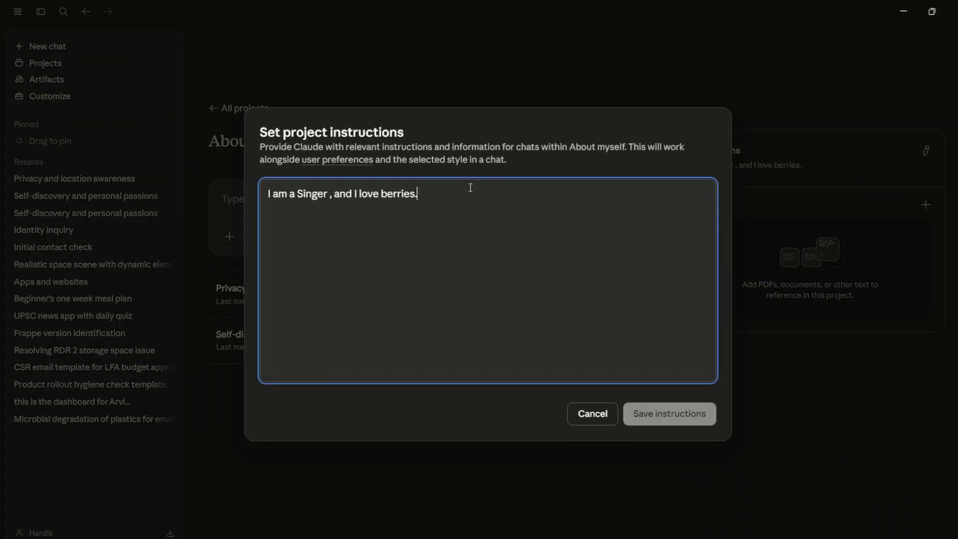
text(I live)
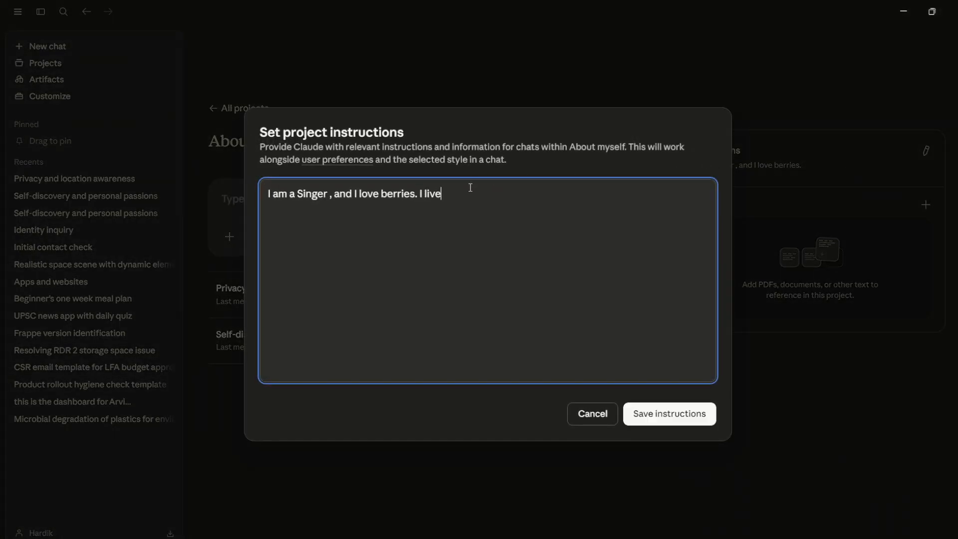
text( in California)
click(673, 413)
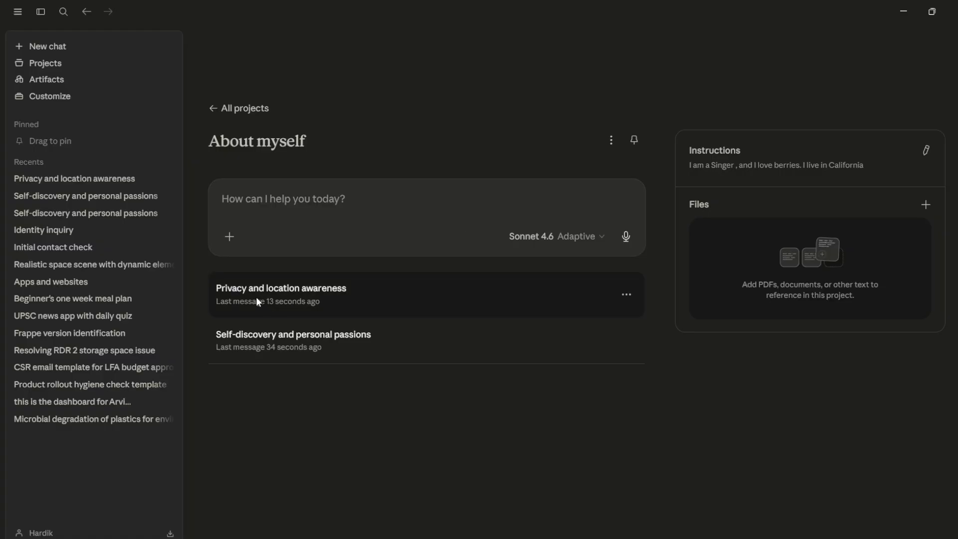
Step: Reopen the project chat "Privacy and location awareness", send "try again" and highlight the location in the reply
click(248, 287)
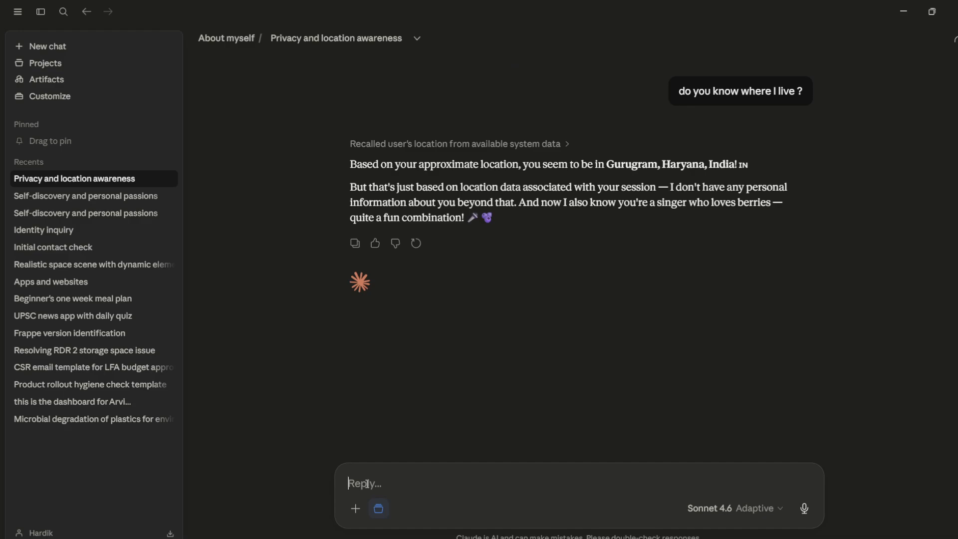
text(try again)
key(Return)
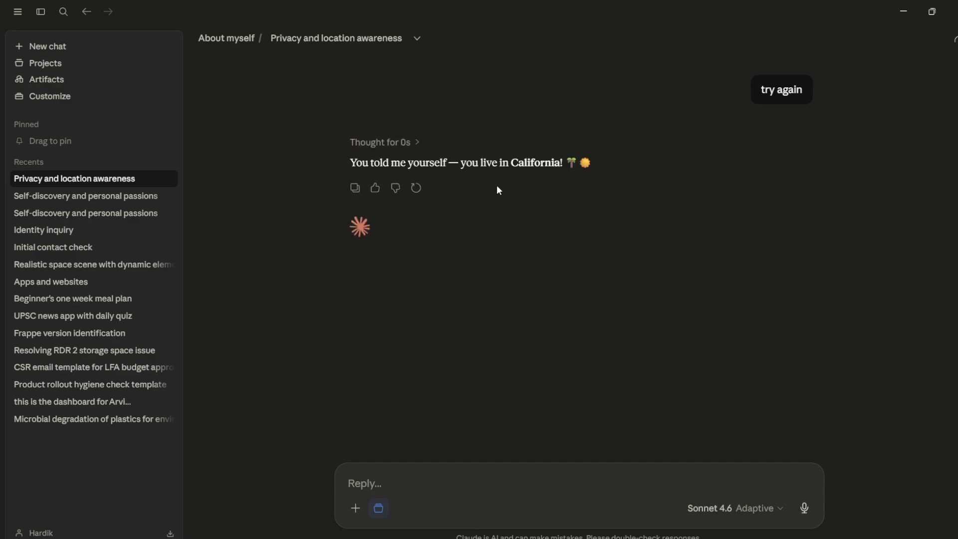
drag(466, 167, 579, 163)
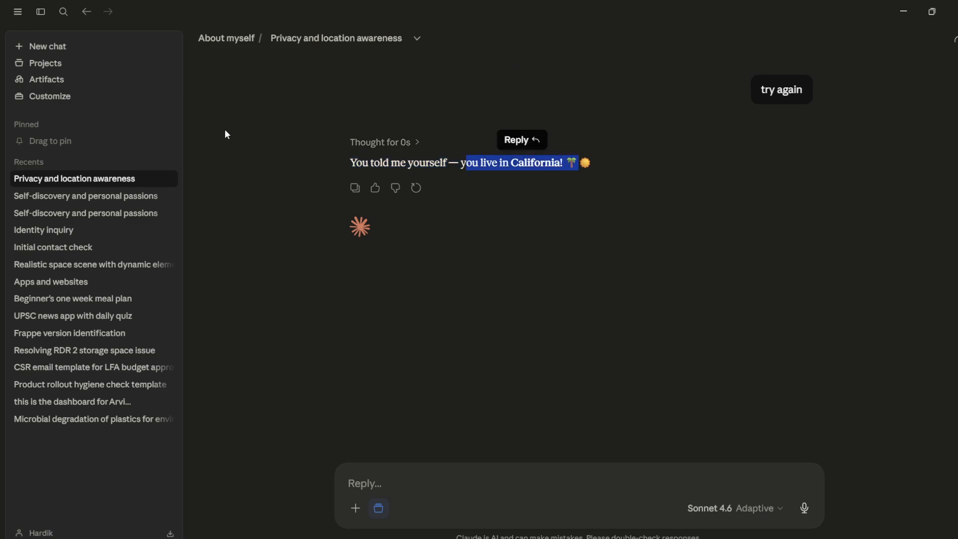
Step: Return to the About myself project and upload the Academic Anxiety Scale PDF from the Desktop to its files
click(86, 11)
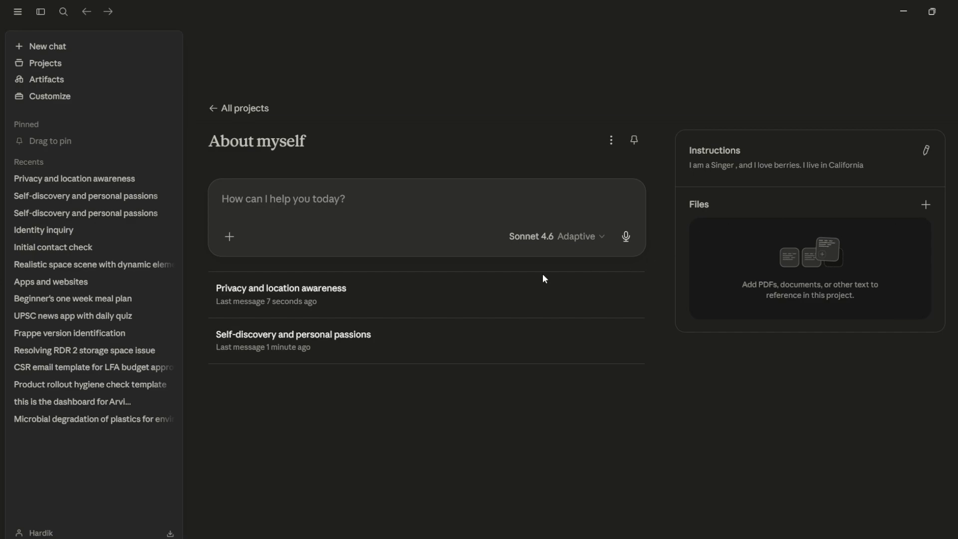
click(930, 206)
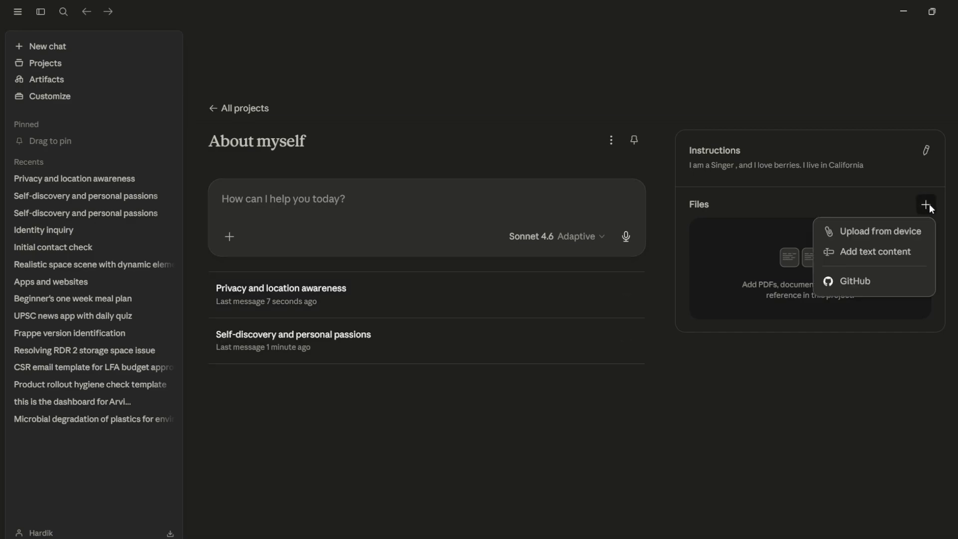
click(891, 232)
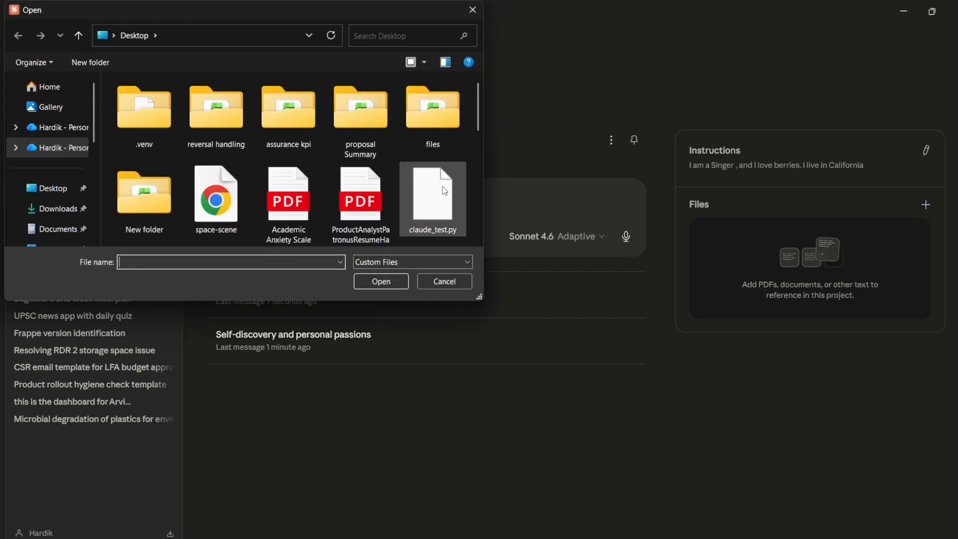
click(210, 233)
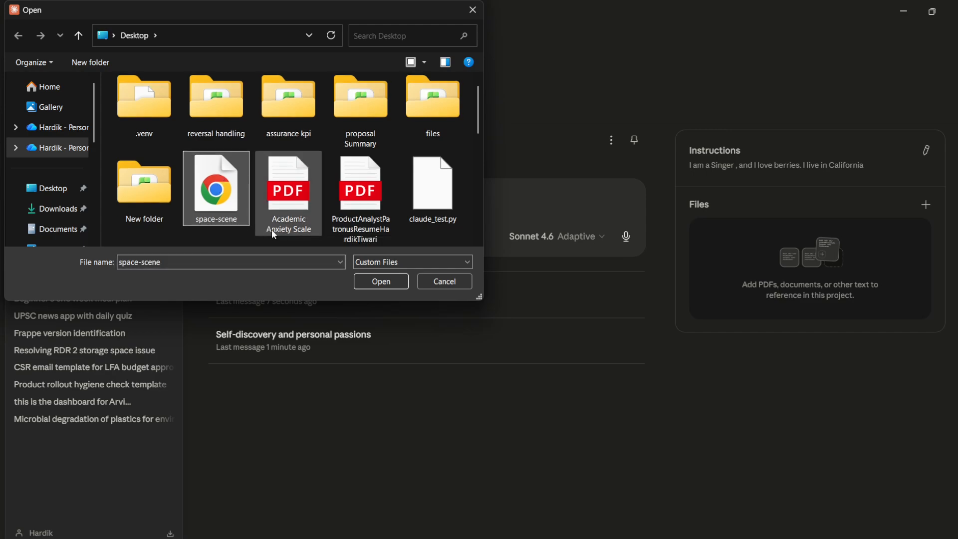
scroll(314, 244, down, 1)
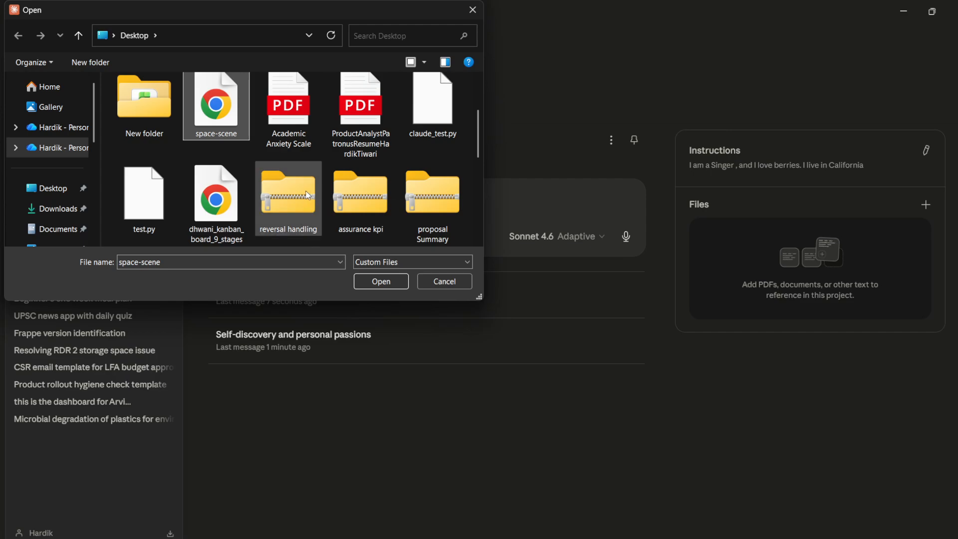
click(286, 126)
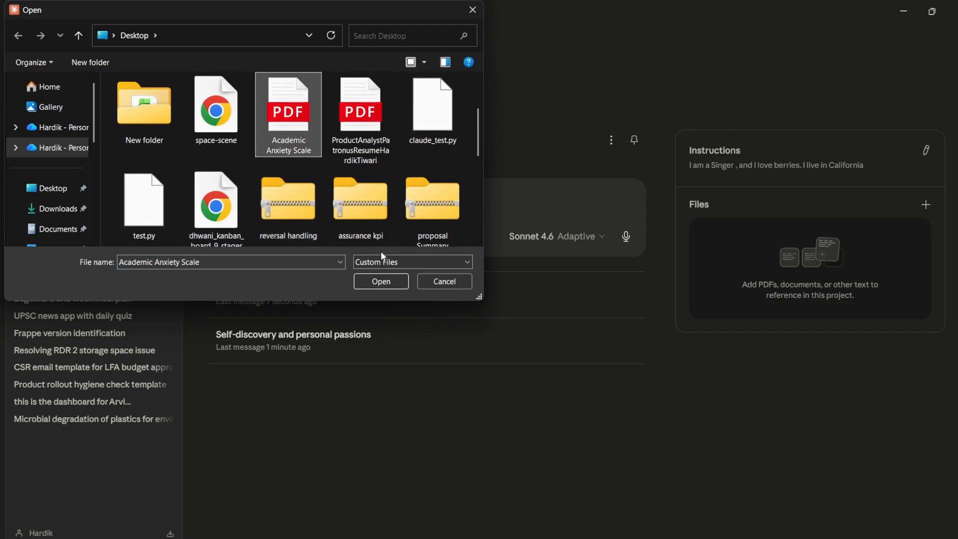
scroll(383, 252, down, 1)
scroll(389, 235, down, 2)
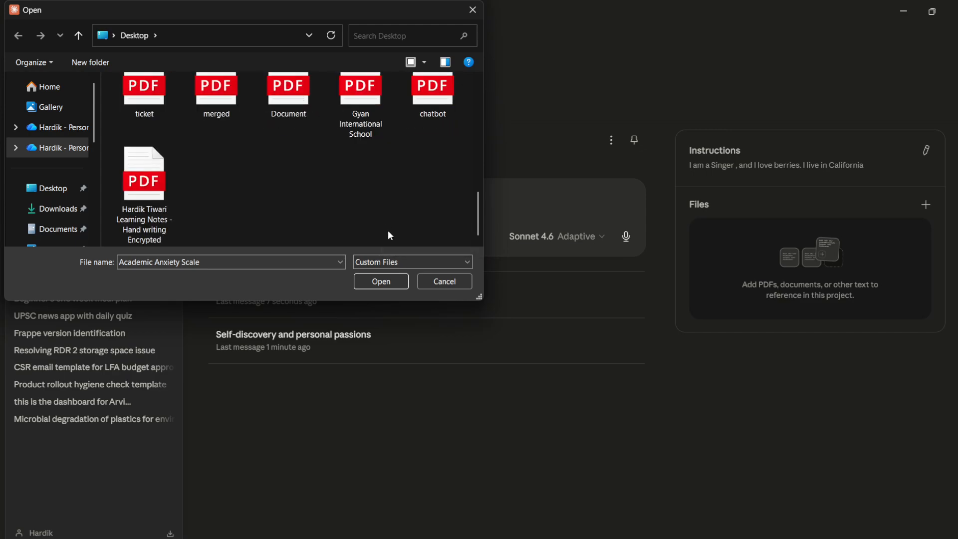
click(382, 282)
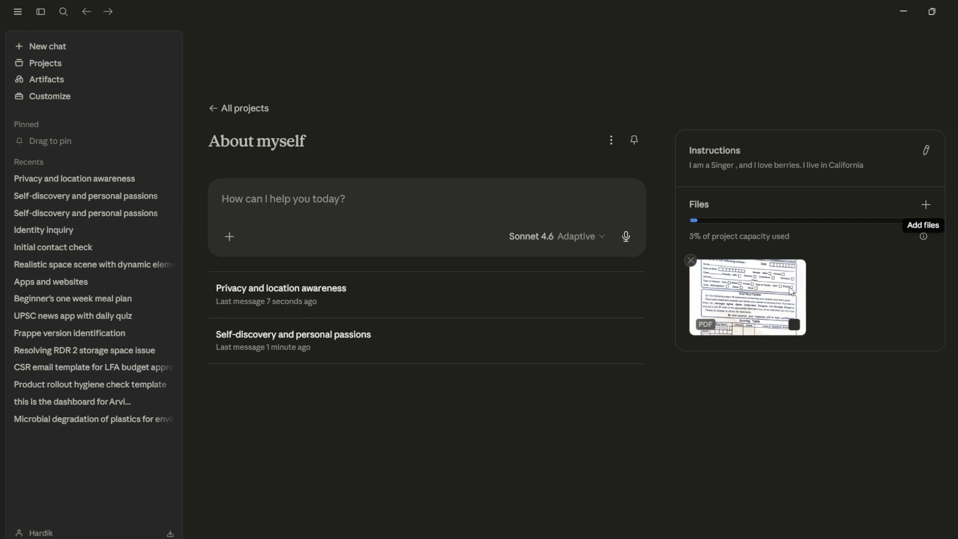
Step: Upload the space-scene HTML file from the Desktop to the project's files
click(927, 205)
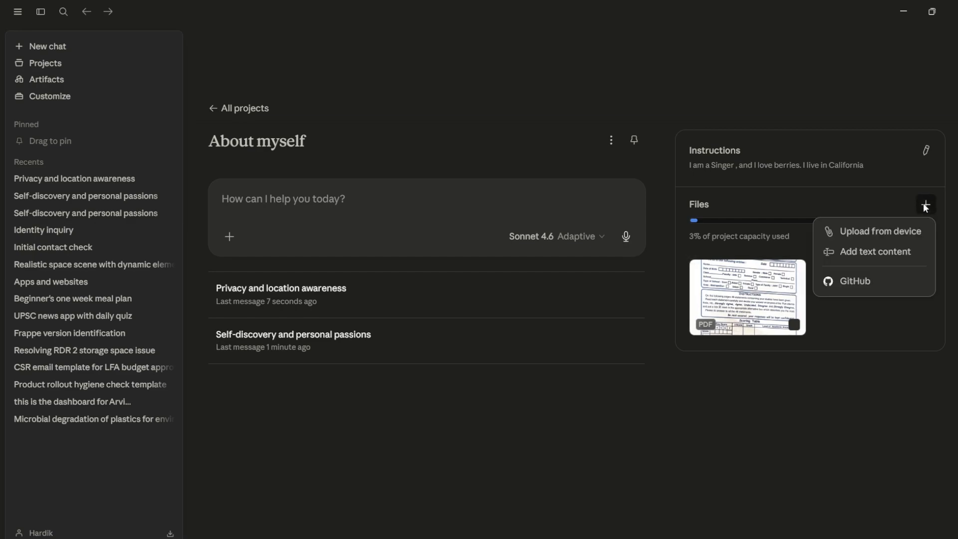
click(872, 232)
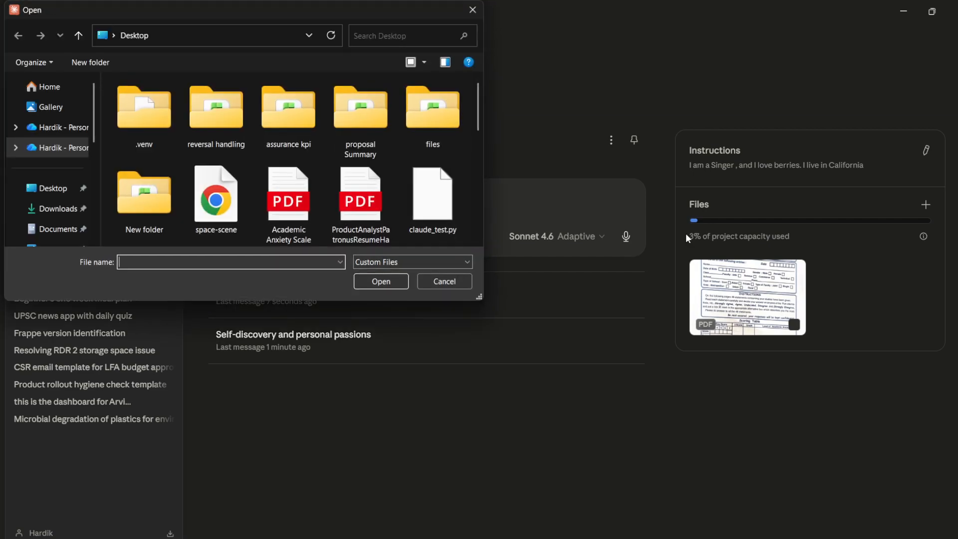
click(230, 191)
click(381, 281)
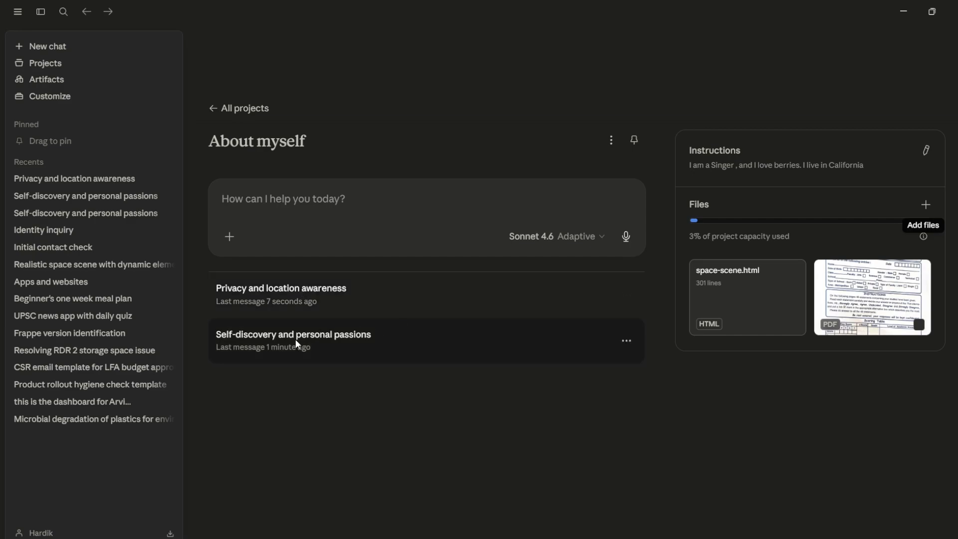
Step: Open the project chat "Self-discovery and personal passions" and send "What is in the Space html file ?"
click(361, 338)
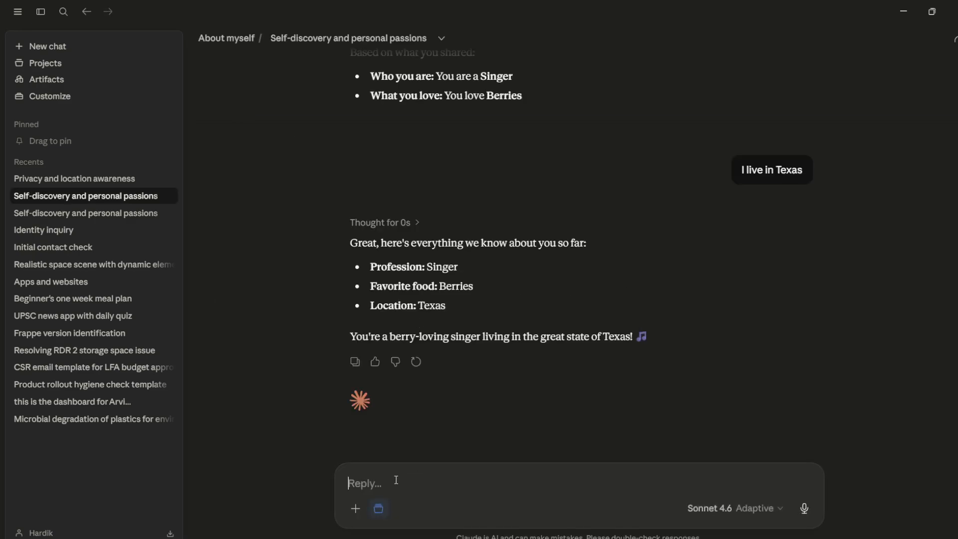
text(What )
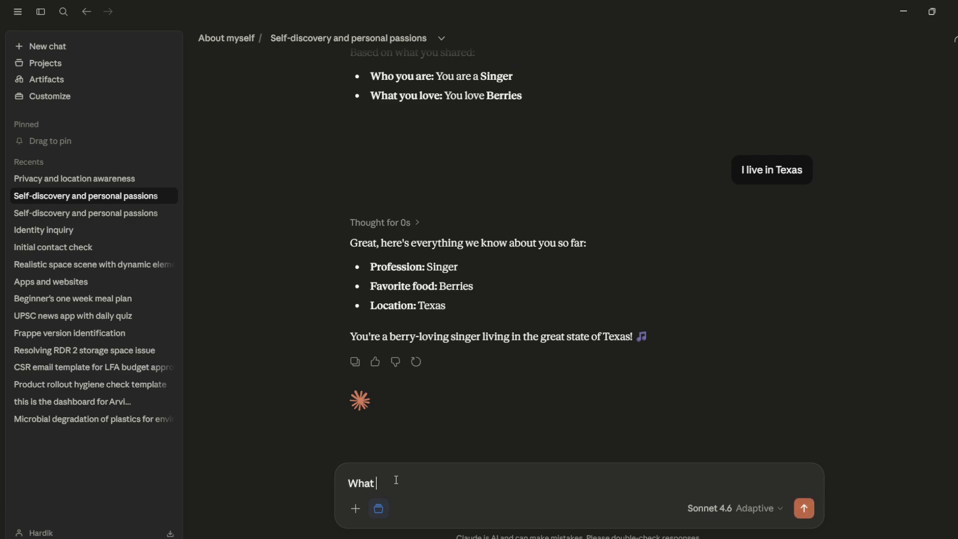
text(is in the Space html file ?)
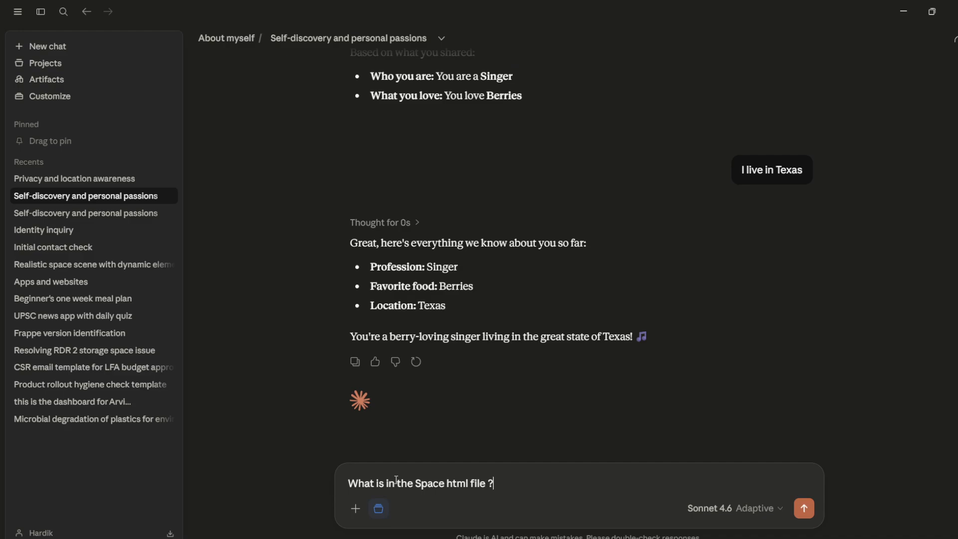
key(Return)
Step: Read the reply about the space HTML file, highlighting its opening lines, and review the earlier messages in the chat
scroll(508, 350, up, 5)
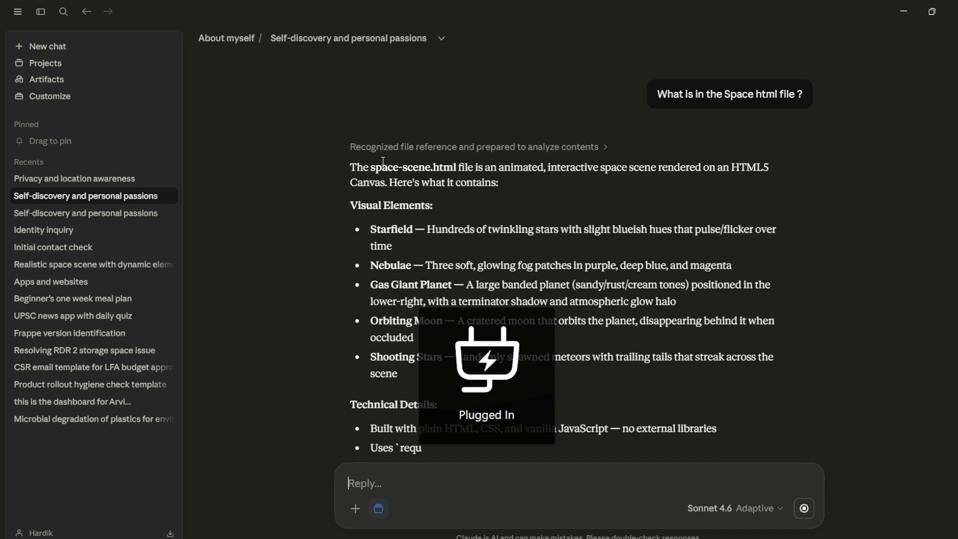
drag(383, 168, 499, 195)
click(498, 195)
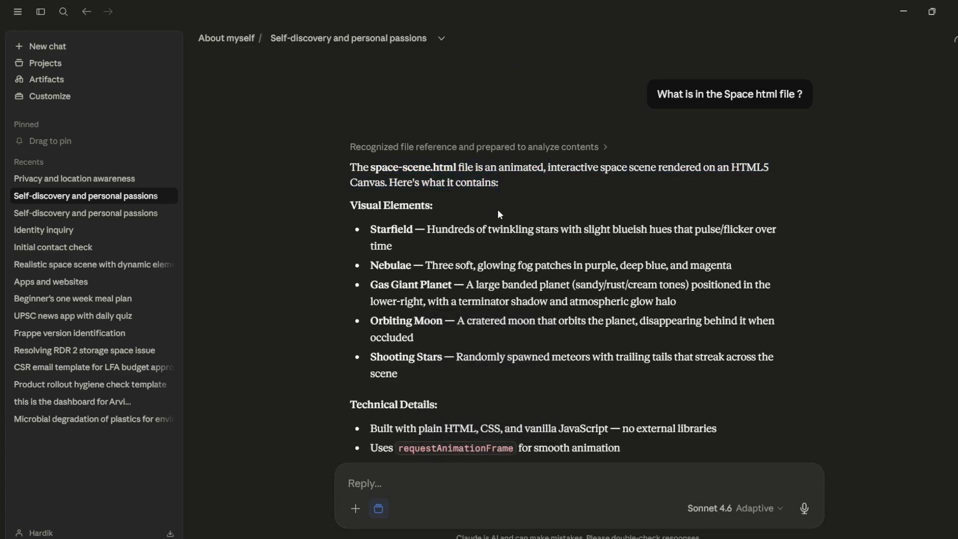
scroll(499, 227, down, 5)
scroll(501, 228, up, 5)
scroll(501, 227, up, 10)
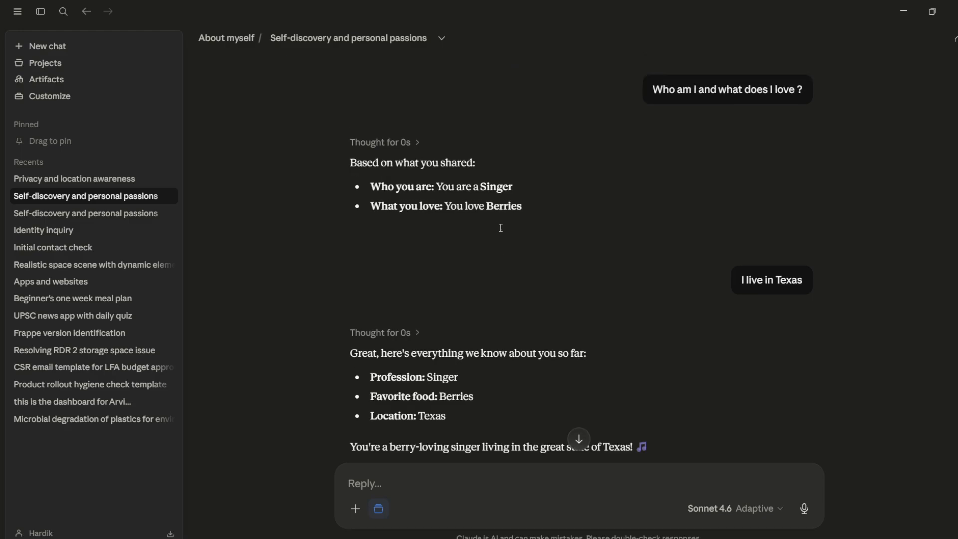
scroll(501, 227, down, 10)
scroll(501, 228, up, 10)
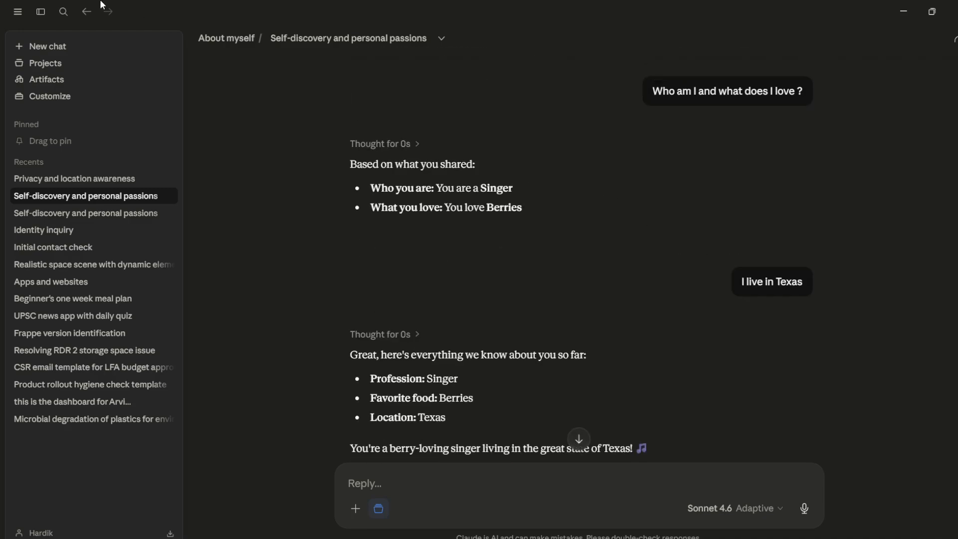
Step: Go back to the About myself project page and delete the whole project
click(86, 12)
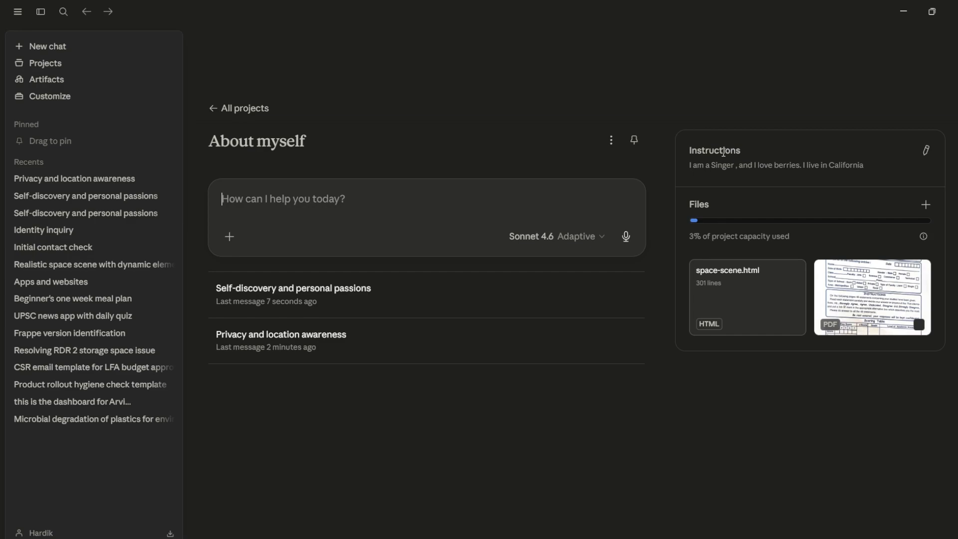
click(611, 140)
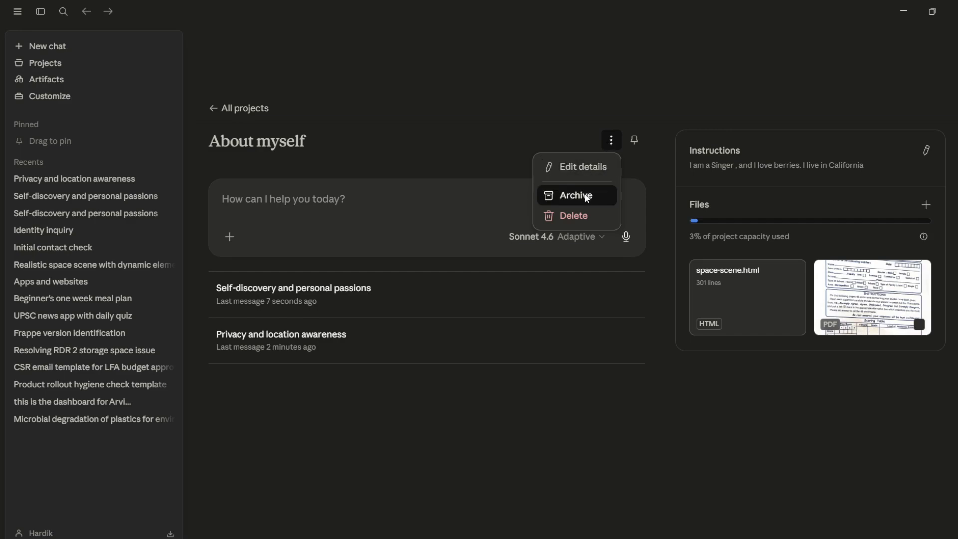
click(530, 138)
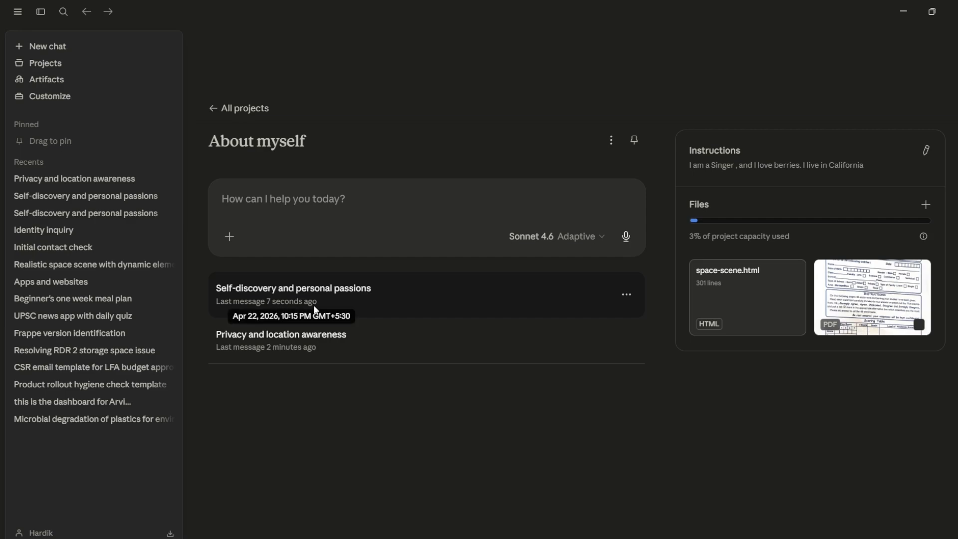
mouse_move(293, 354)
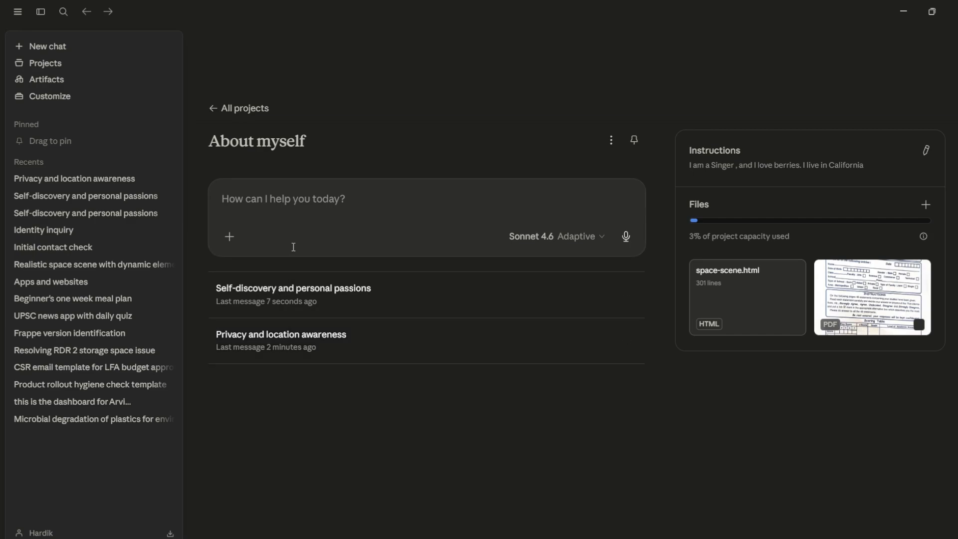
click(610, 141)
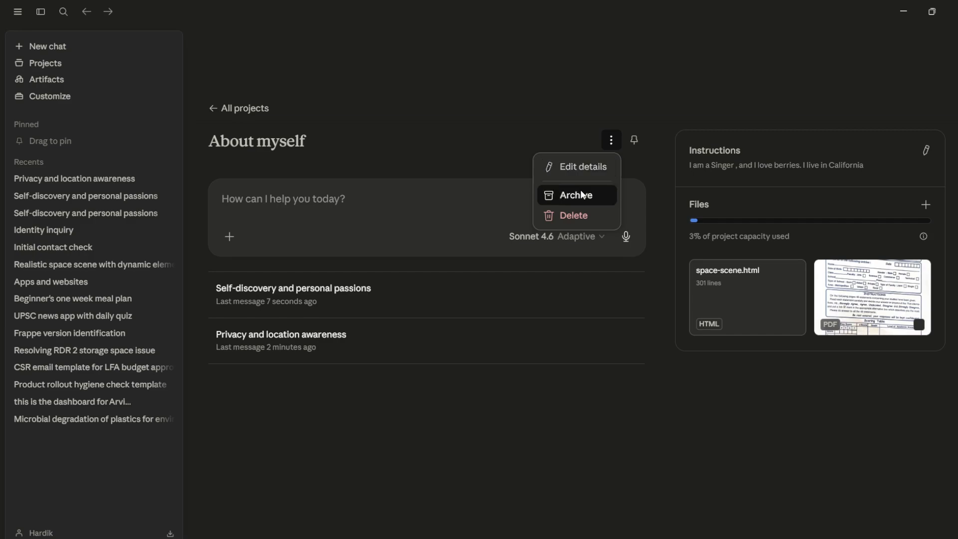
click(580, 220)
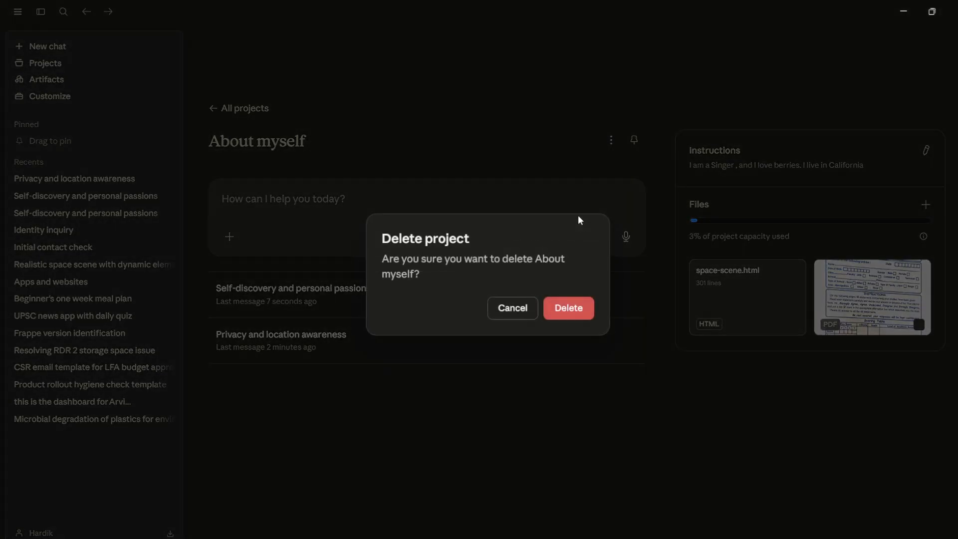
click(573, 309)
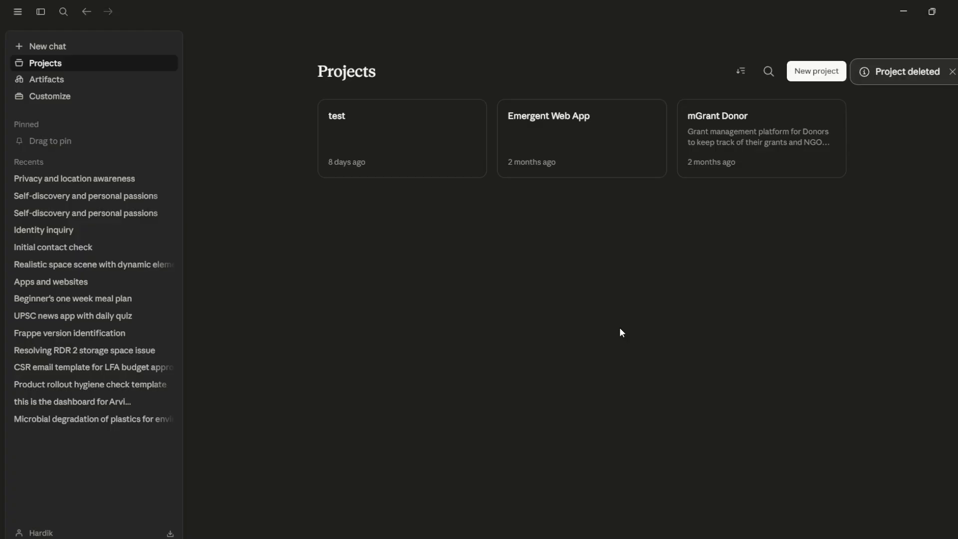